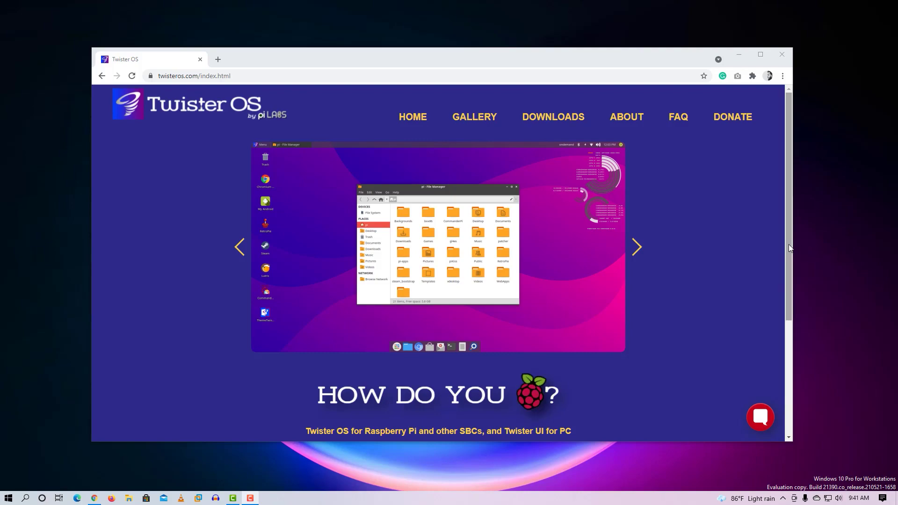
Browse the Twister OS carousel through Win98, XP, file manager, macOS and pink desktop screenshots
mouse_move(789, 245)
left_mouse_down()
mouse_move(778, 370)
mouse_move(789, 232)
left_mouse_up()
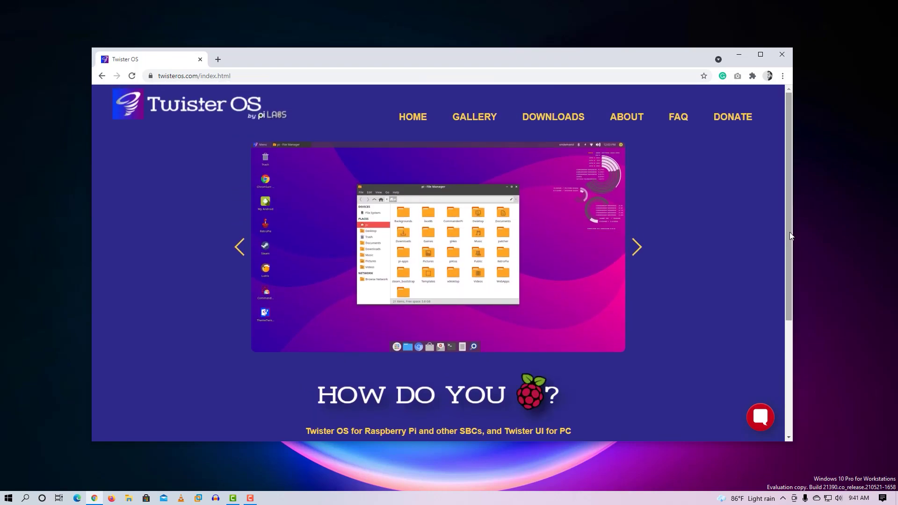
left_click(635, 247)
left_click(635, 247)
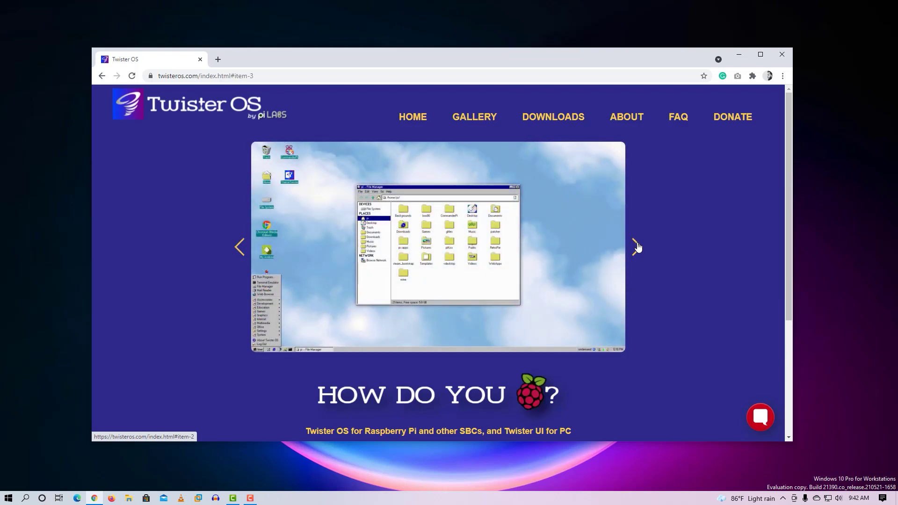
left_click(636, 246)
left_click(636, 246)
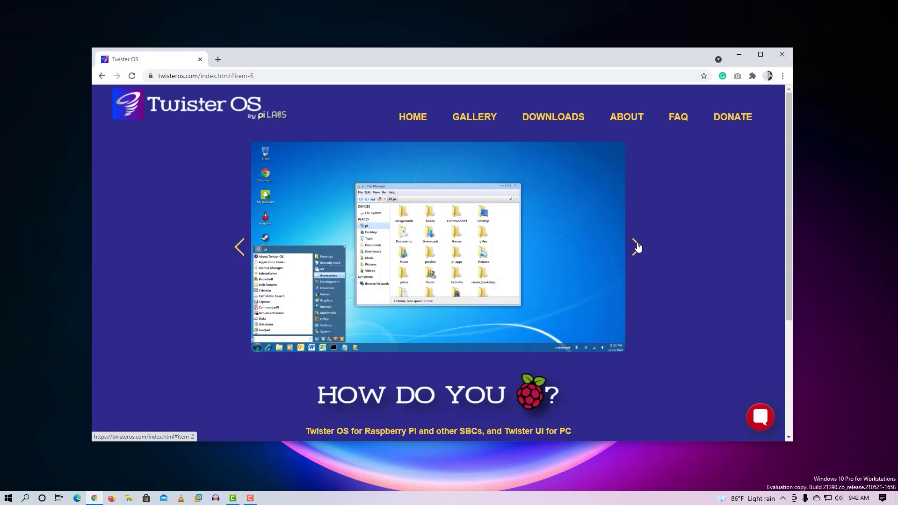
left_click(636, 246)
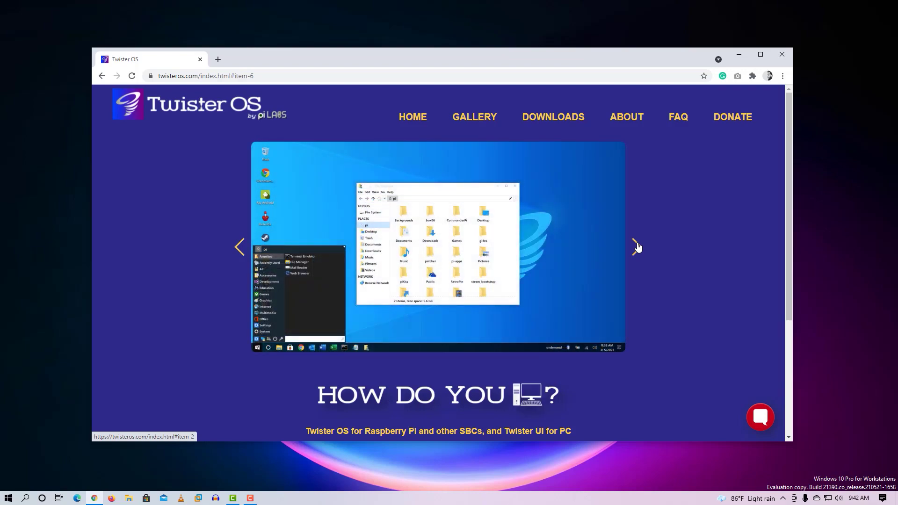
left_click(636, 246)
left_click(636, 247)
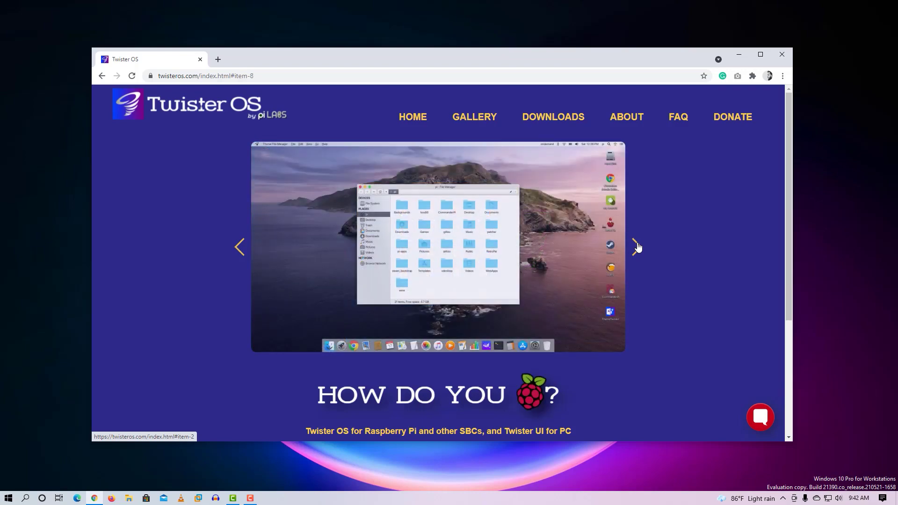
left_click(636, 246)
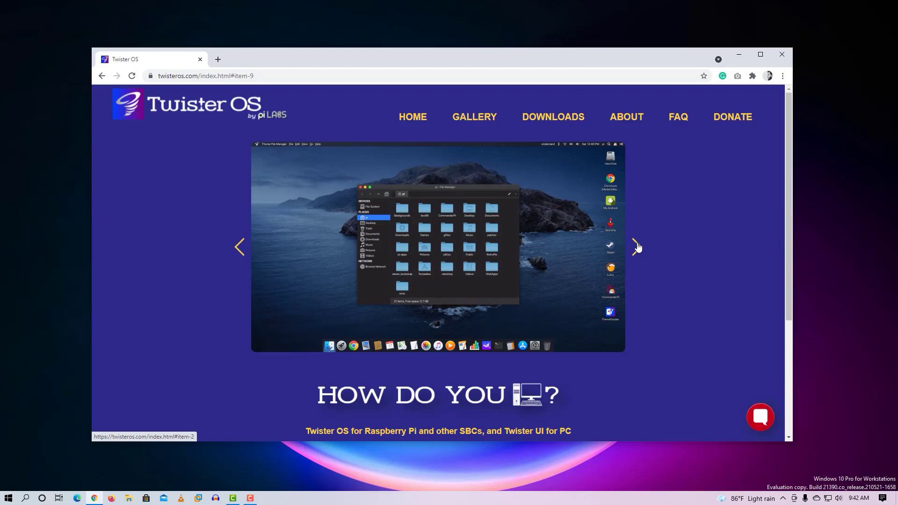
left_click(637, 246)
left_click(637, 246)
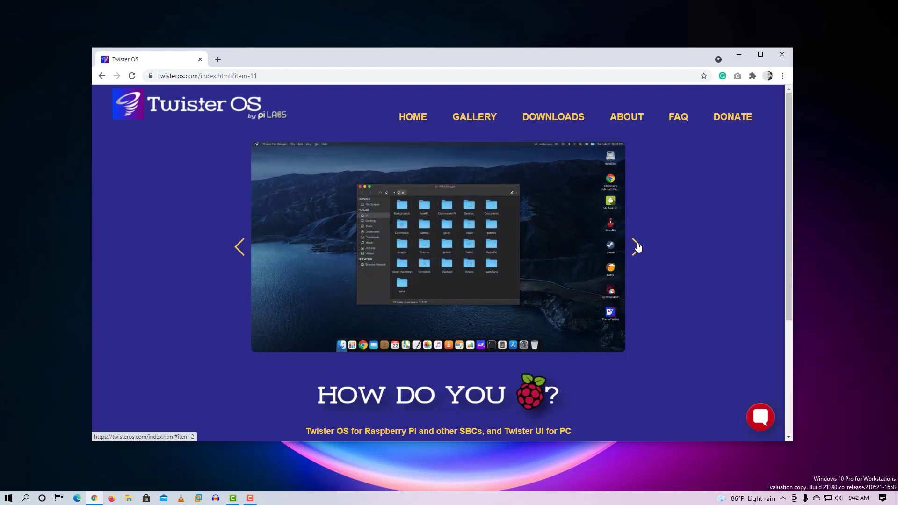
left_click(637, 246)
left_click(637, 247)
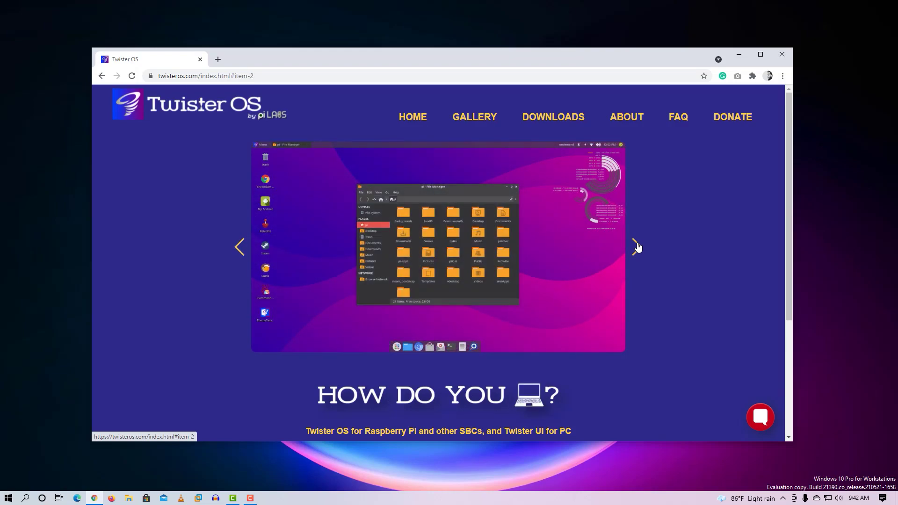
Continue through the Windows 95, XP, 7, macOS and Big Sur screenshots, then open the Gallery
left_click(637, 247)
left_click(637, 246)
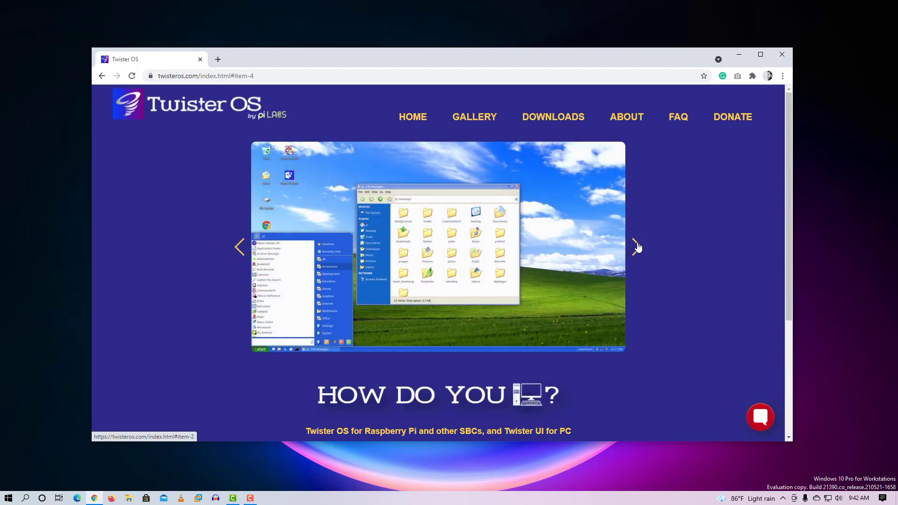
left_click(637, 247)
left_click(637, 247)
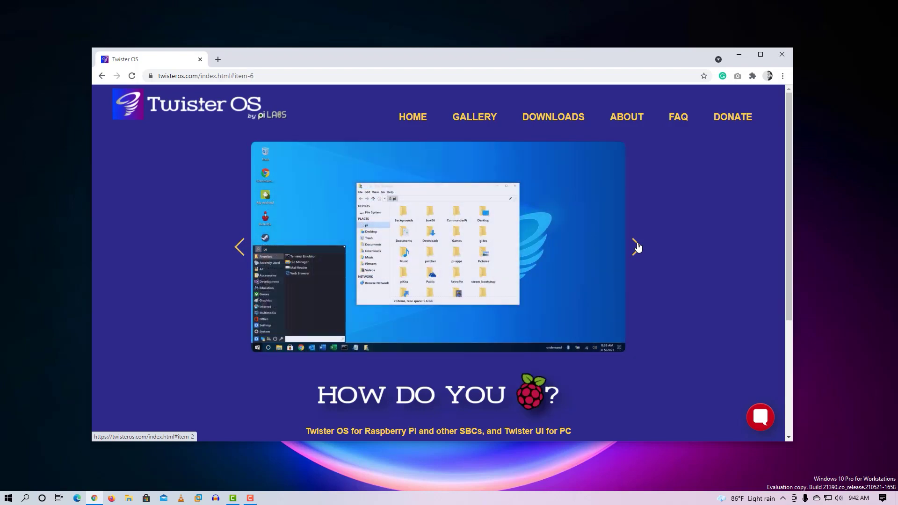
left_click(637, 246)
left_click(637, 246)
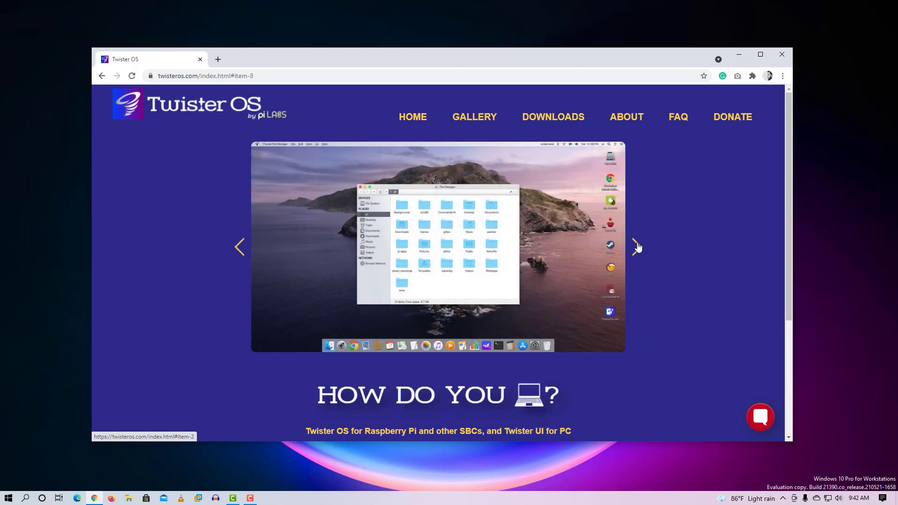
left_click(637, 246)
left_click(637, 246)
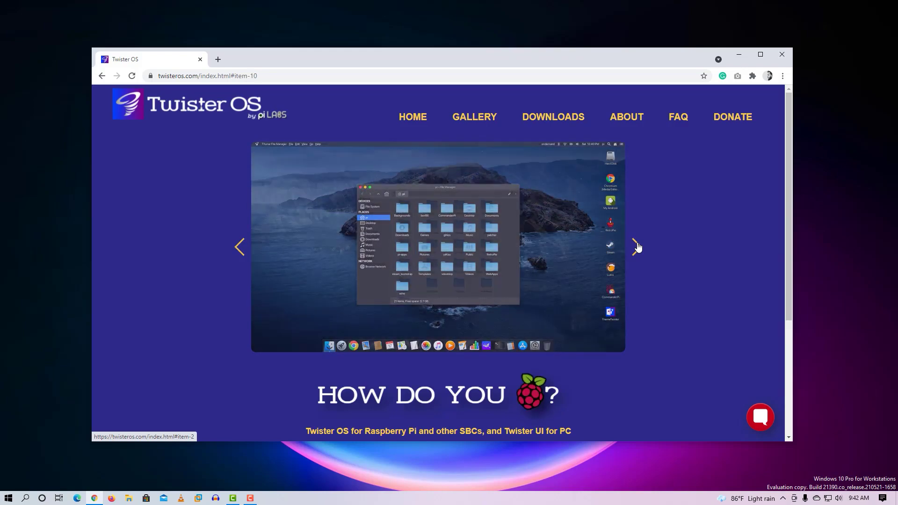
left_click(481, 120)
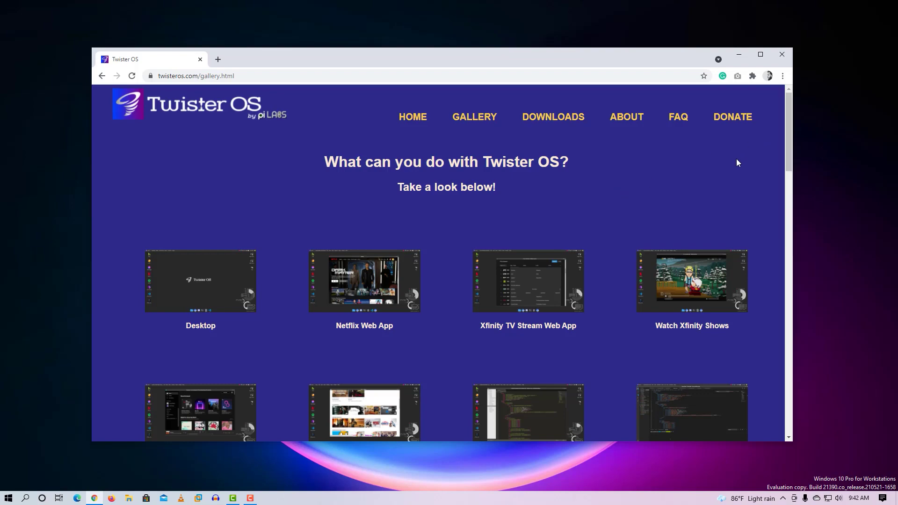
scroll(736, 158, "down", 4)
scroll(737, 163, "down", 4)
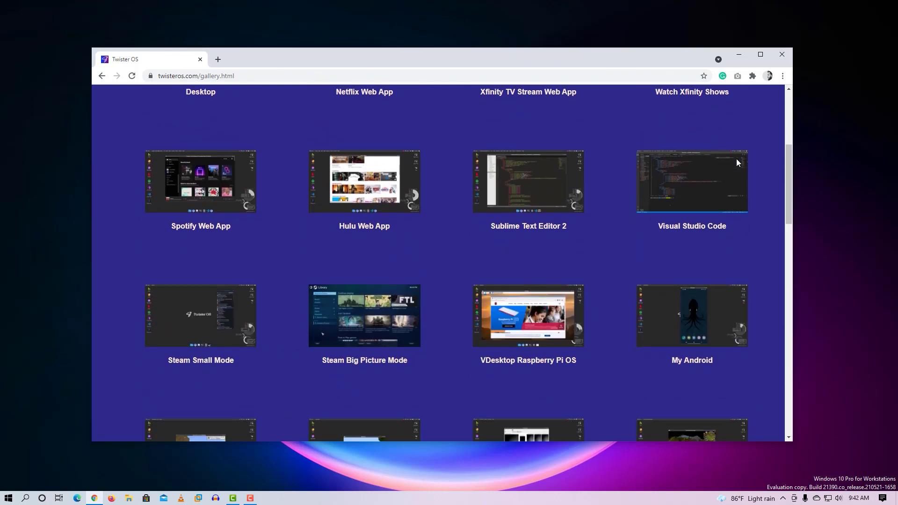
scroll(737, 163, "down", 6)
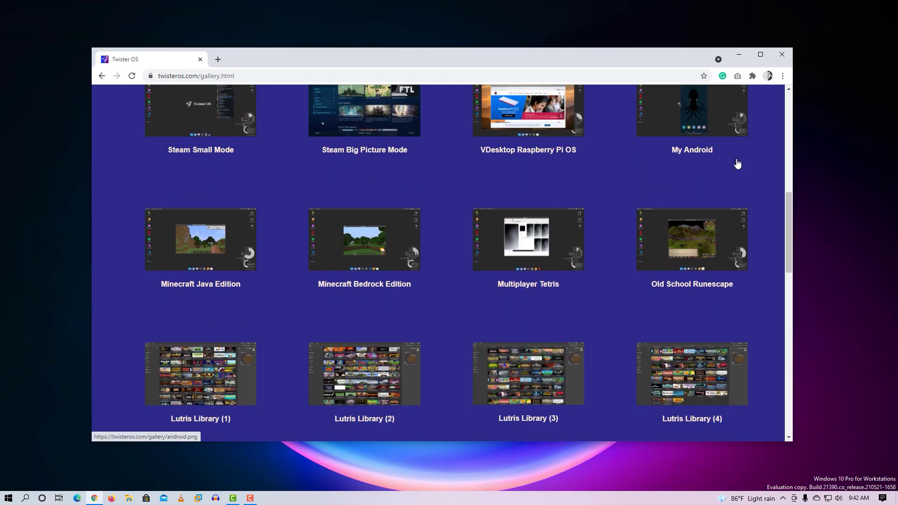
scroll(737, 163, "down", 8)
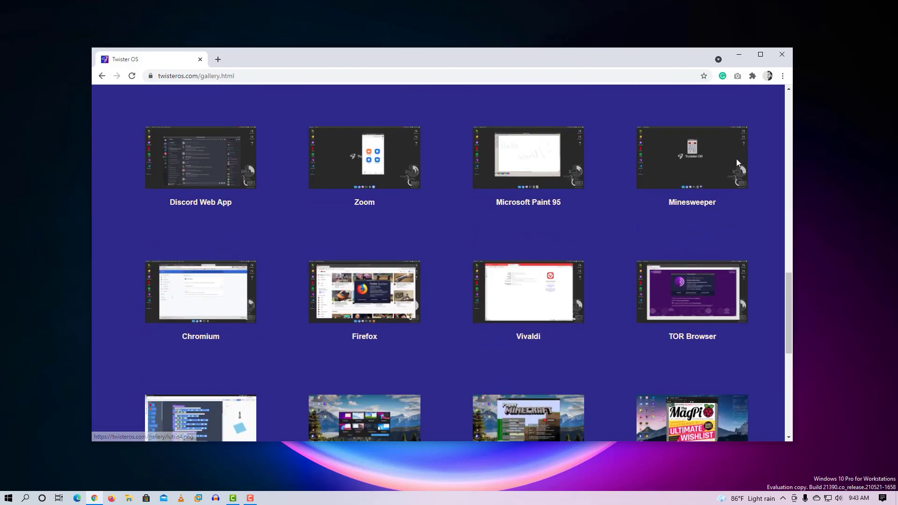
key("Home")
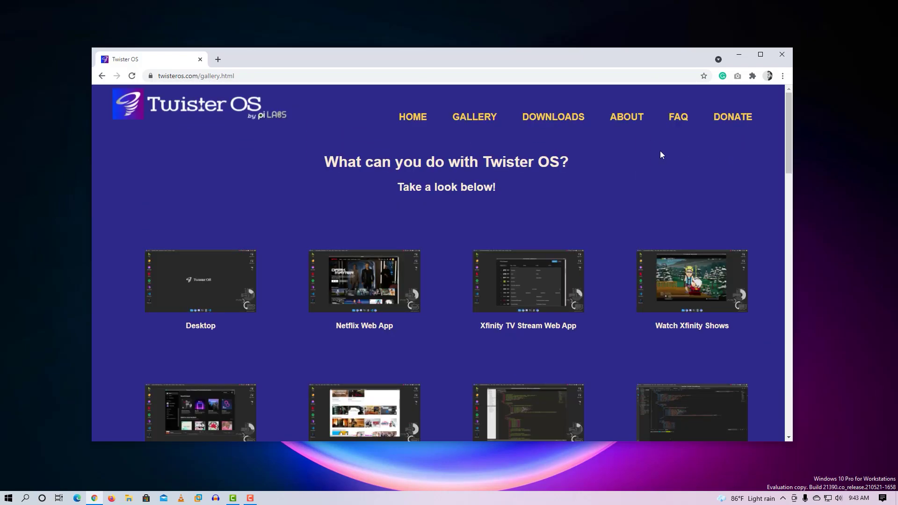
Go from the Twister OS Downloads page to the Raspberry Pi Imager download section
left_click(574, 119)
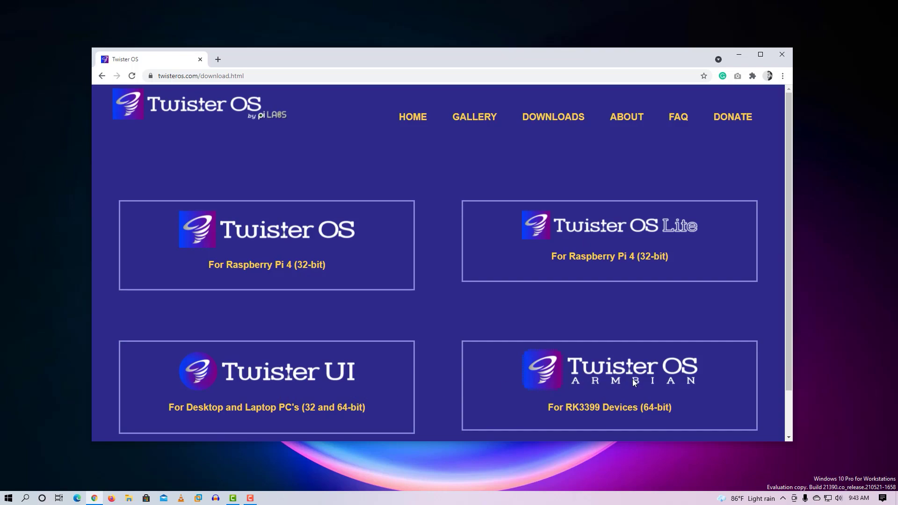
left_click(258, 212)
scroll(300, 322, "down", 5)
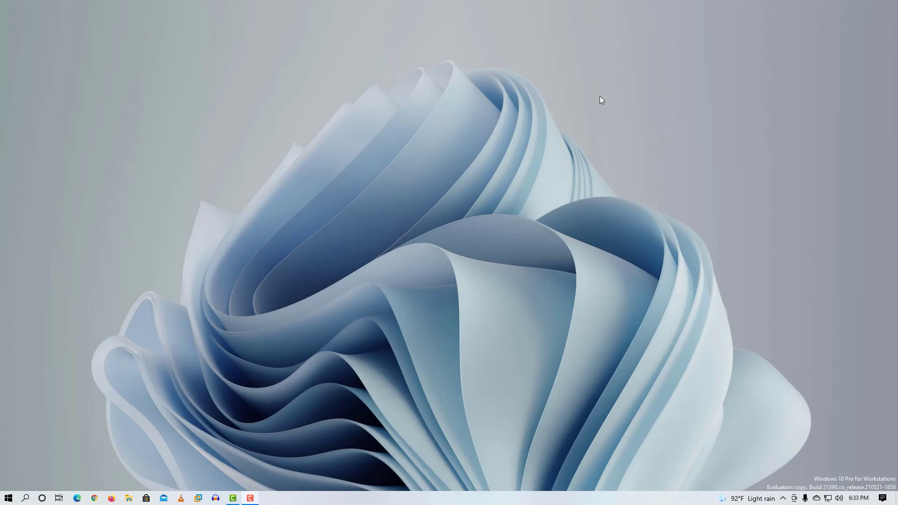
Launch Raspberry Pi Imager from the Start search with 'ra'
left_click(2, 500)
type("ra")
key("Return")
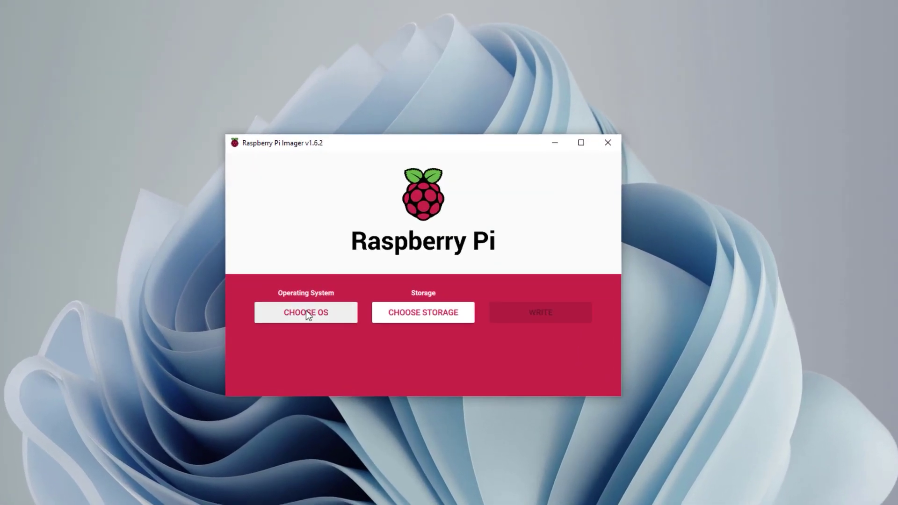
Choose the custom TwisterOSv2-0-2.img.xz image and the 15.9 GB USB mass storage device
left_click(317, 308)
scroll(373, 364, "down", 5)
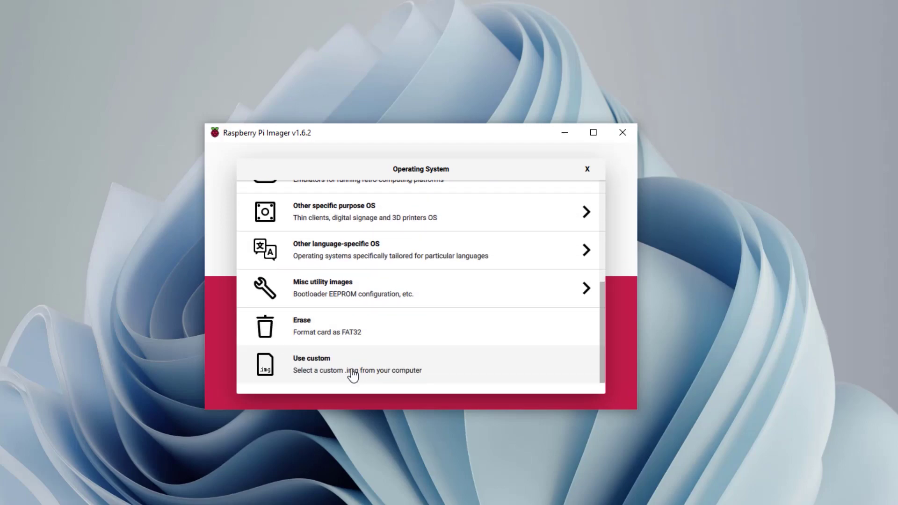
left_click(352, 374)
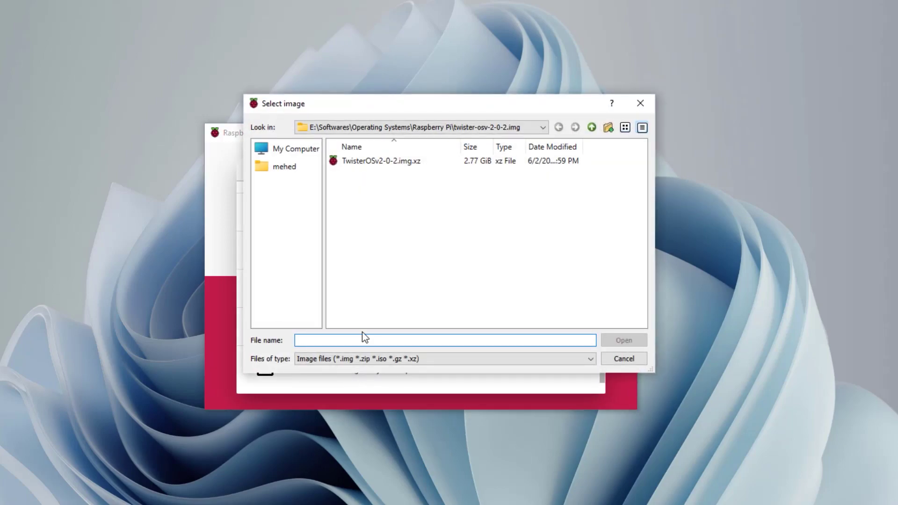
left_click(399, 160)
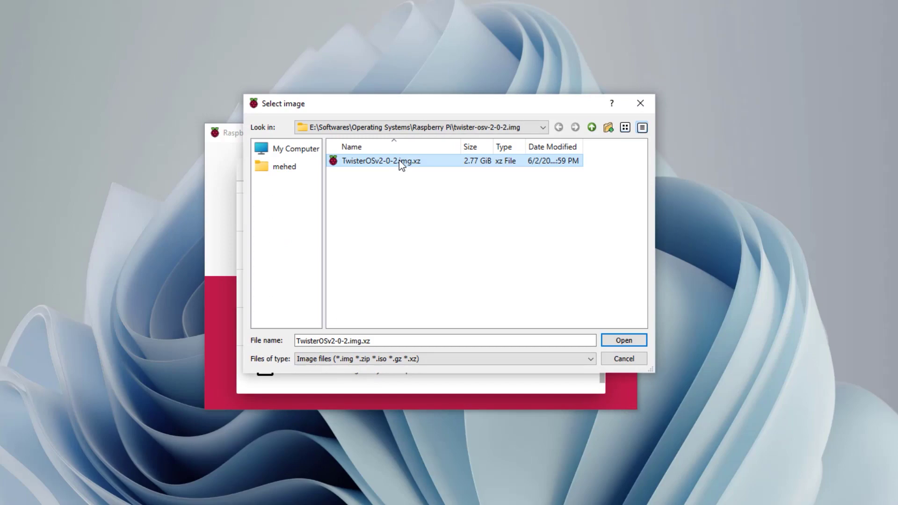
left_click(622, 341)
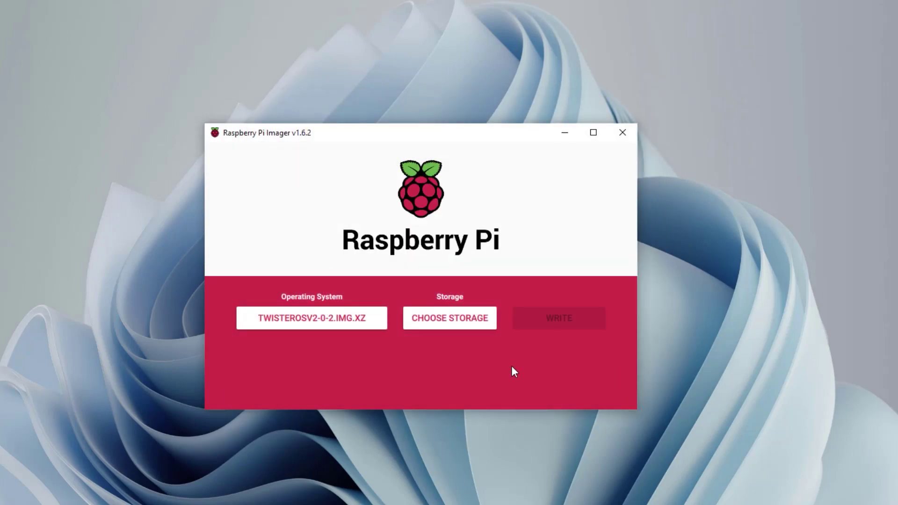
left_click(441, 318)
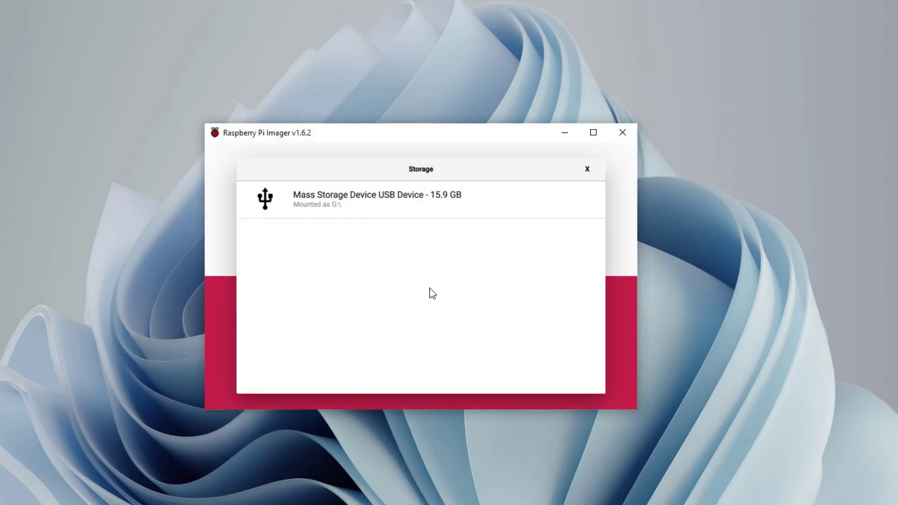
left_click(392, 206)
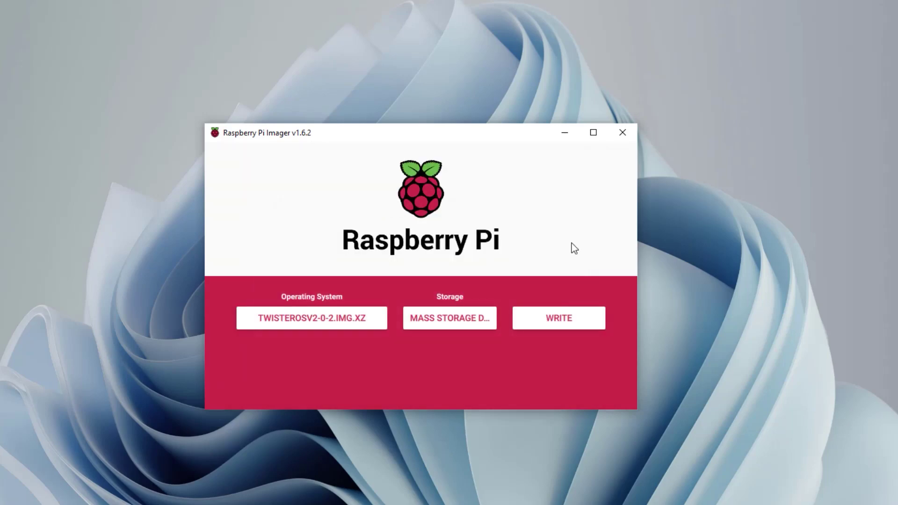
Write the Twister OS image, confirming that the card's existing data will be erased
left_click(567, 325)
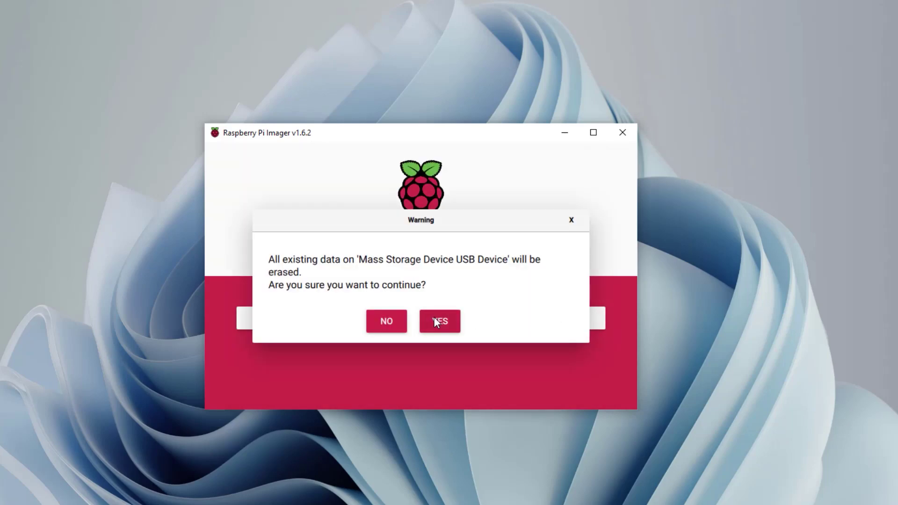
left_click(435, 322)
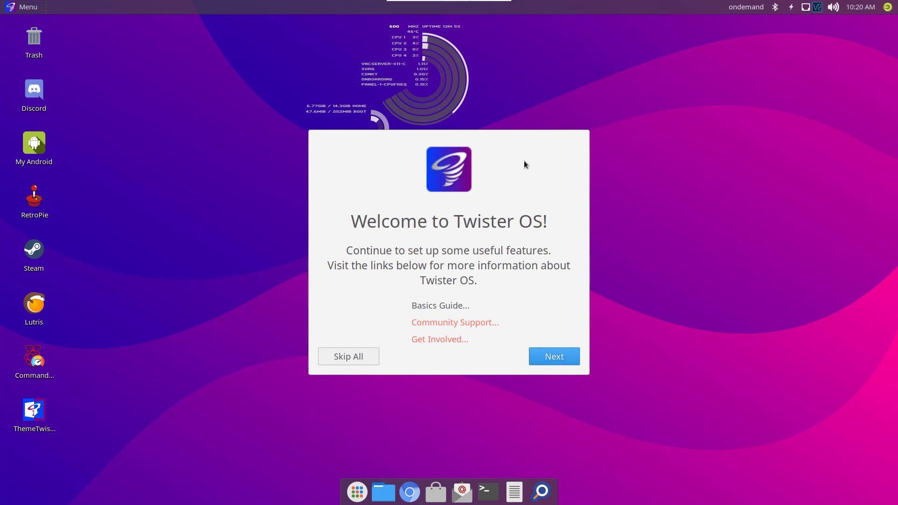
Review the Display, Interfaces and Performance configuration tabs, then advance past Update to Ready to Go
left_click(551, 359)
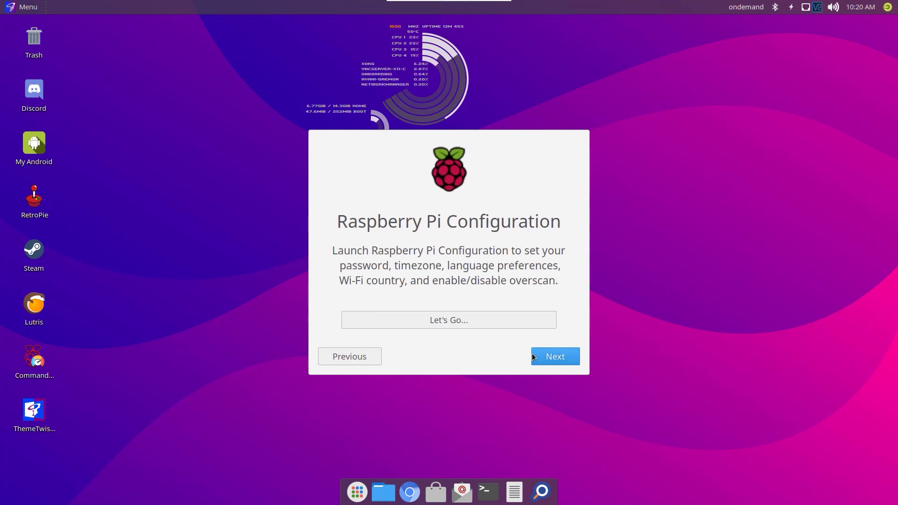
left_click(496, 320)
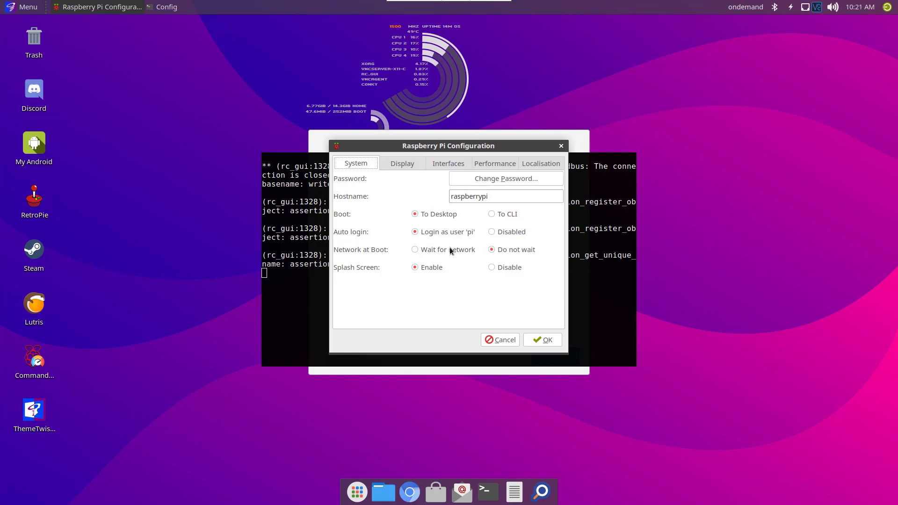
left_click(403, 167)
left_click(449, 165)
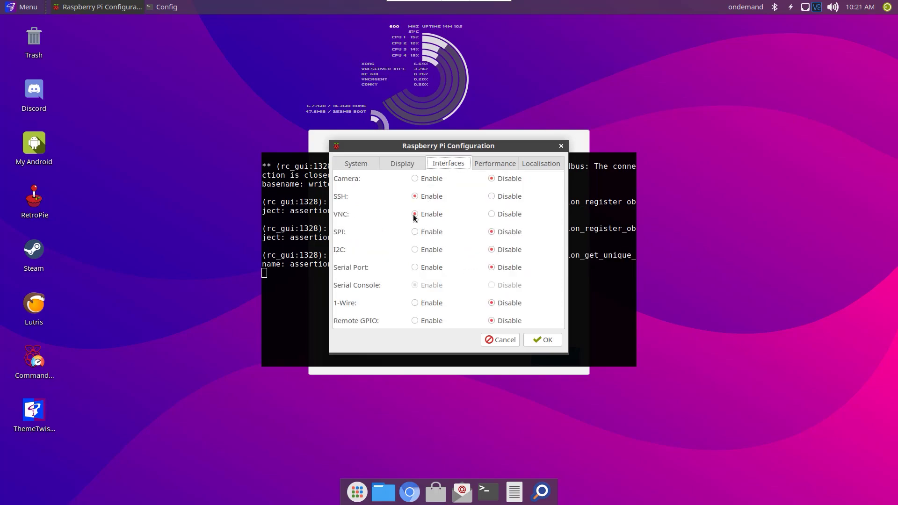
left_click(495, 164)
left_click(500, 340)
left_click(550, 357)
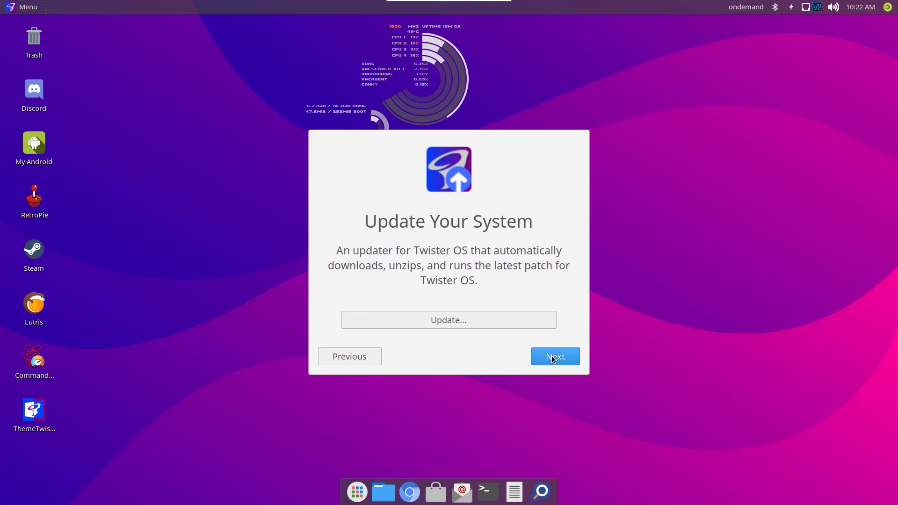
left_click(551, 355)
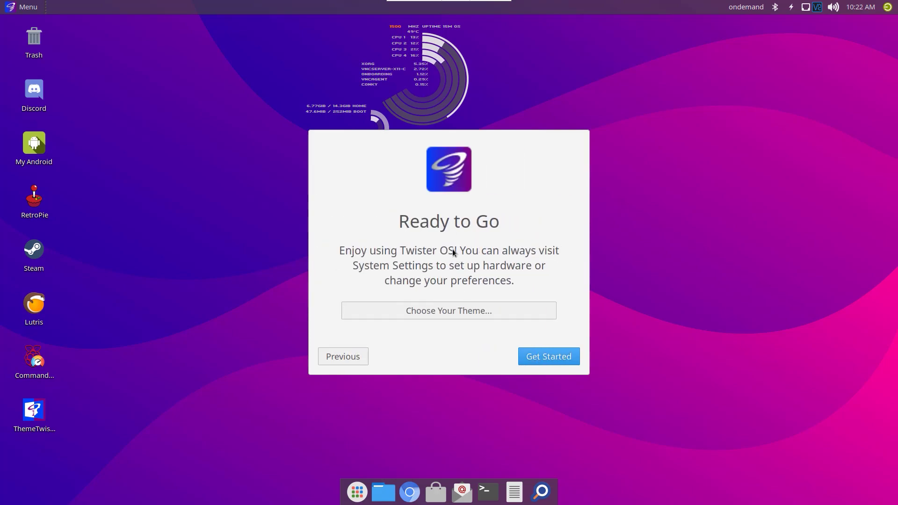
Close the welcome wizard with Get Started, leaving the desktop shortcuts visible
left_click(539, 358)
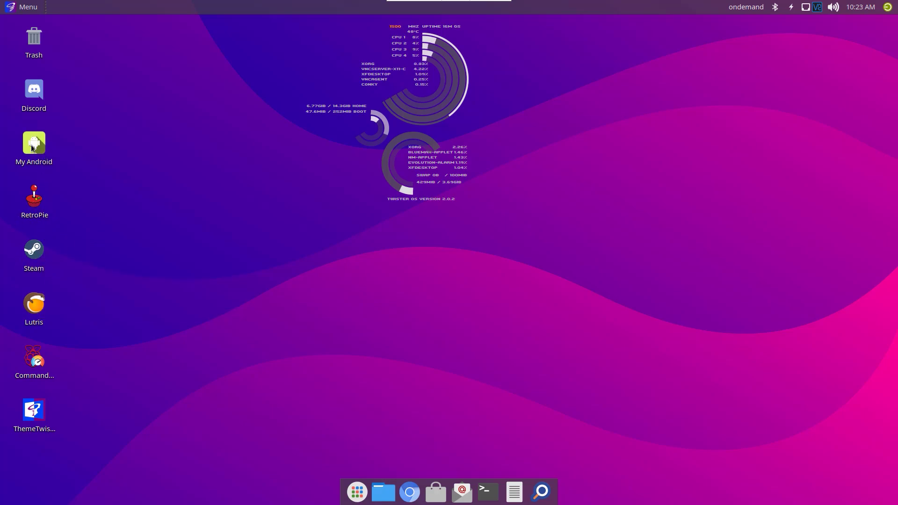
mouse_move(33, 147)
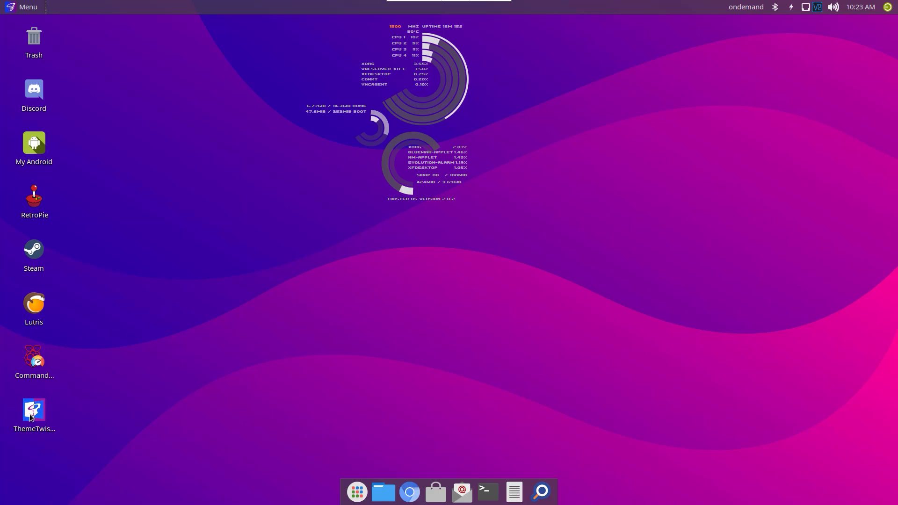
Launch ThemeTwister from the desktop and apply the Light variant of Twister 10
mouse_move(36, 413)
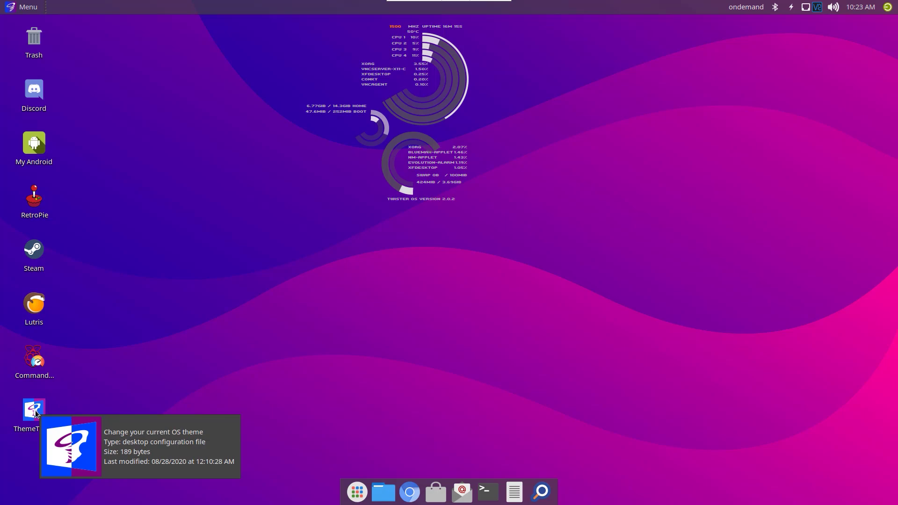
double_click(40, 414)
left_click(570, 358)
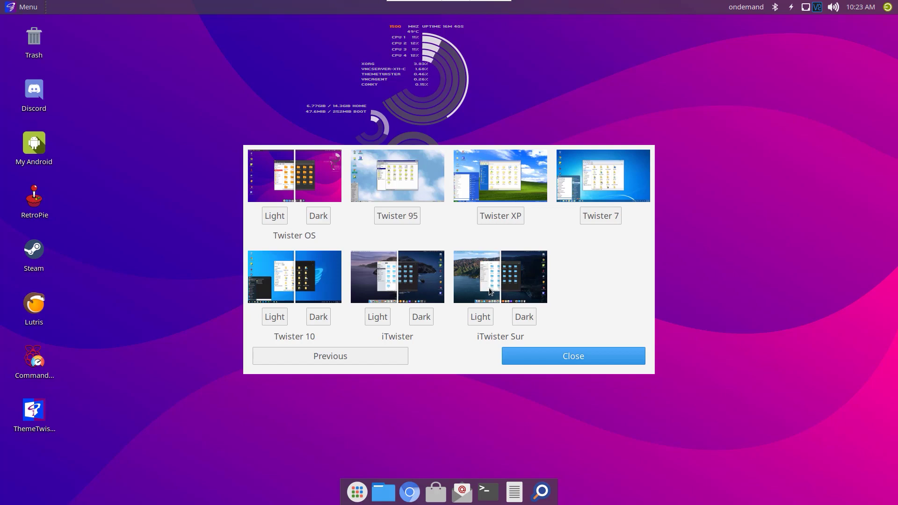
left_click(270, 318)
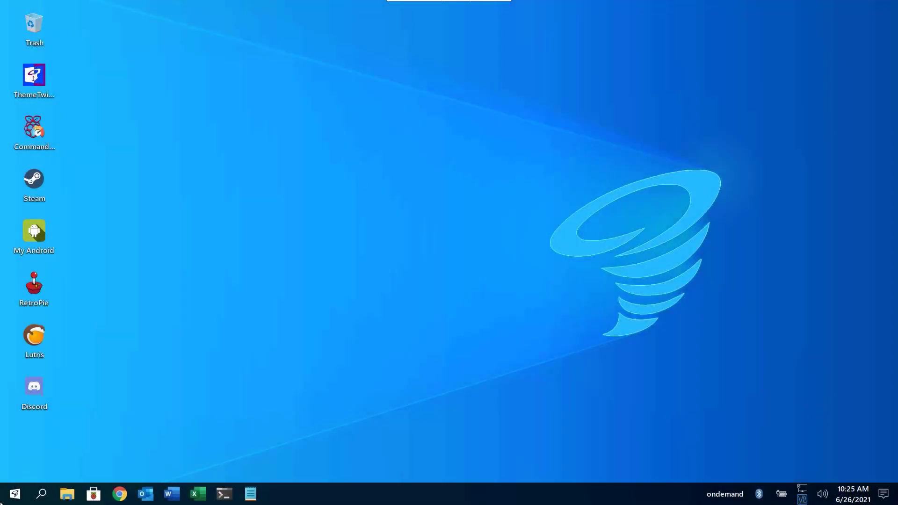
Launch LibreOffice Writer from the applications menu and close the empty document
left_click(15, 494)
left_click(138, 391)
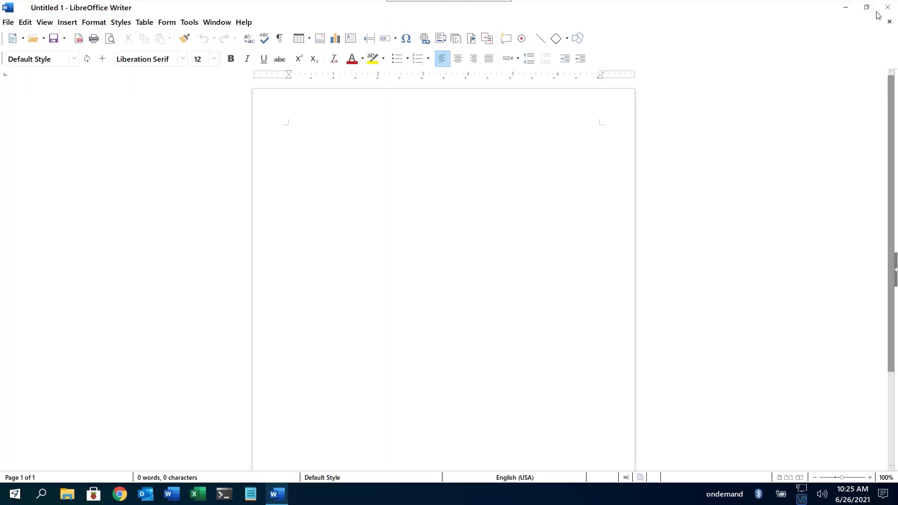
left_click(887, 7)
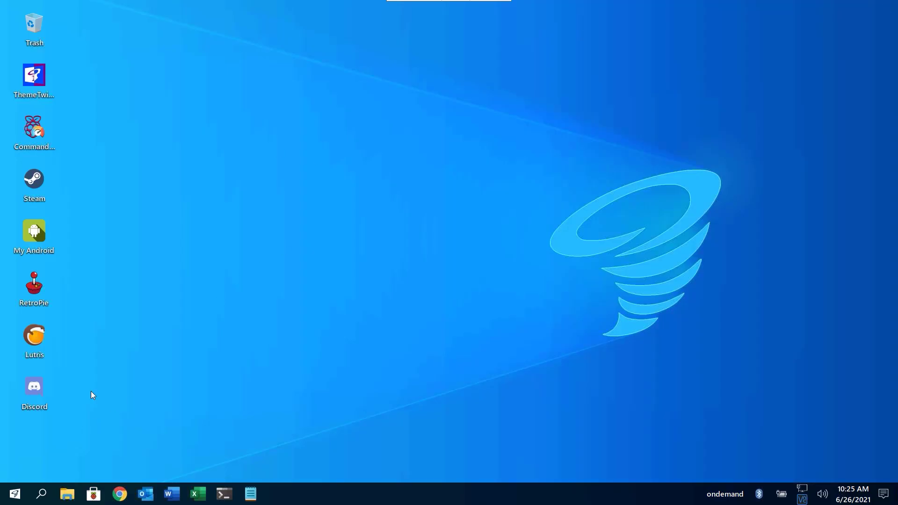
Open the file manager, widen it, browse Desktop and Downloads, then close it
key("super+e")
left_click_drag(716, 354, 751, 351)
left_click(330, 173)
left_click(335, 219)
left_click(334, 94)
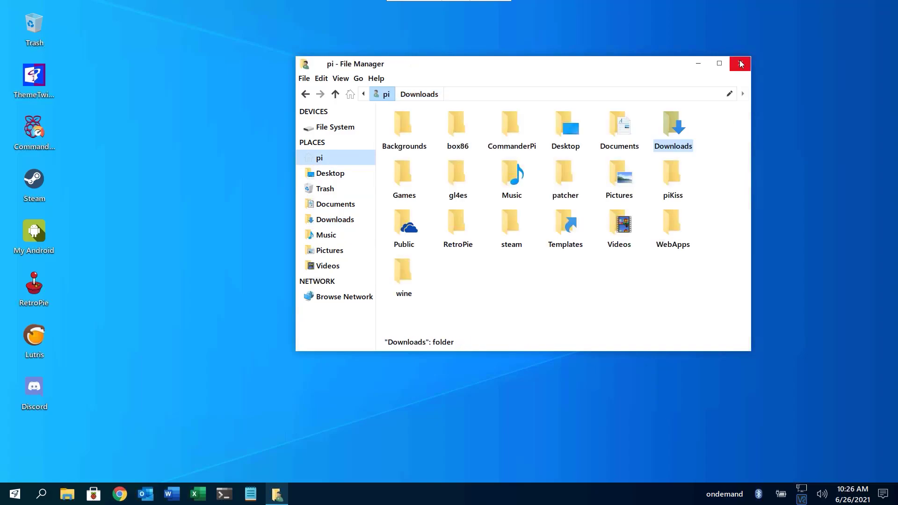
left_click(740, 64)
Apply the Twister XP theme and confirm the restart
left_click(553, 333)
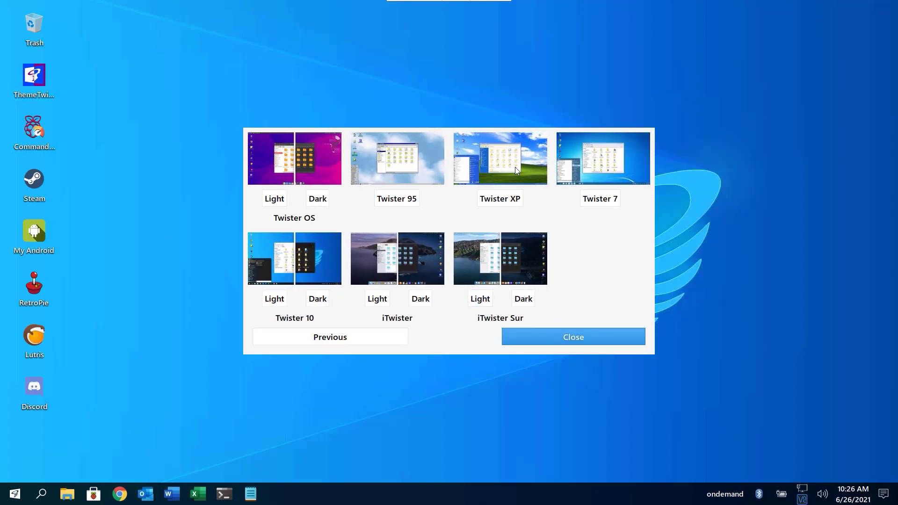
left_click(501, 199)
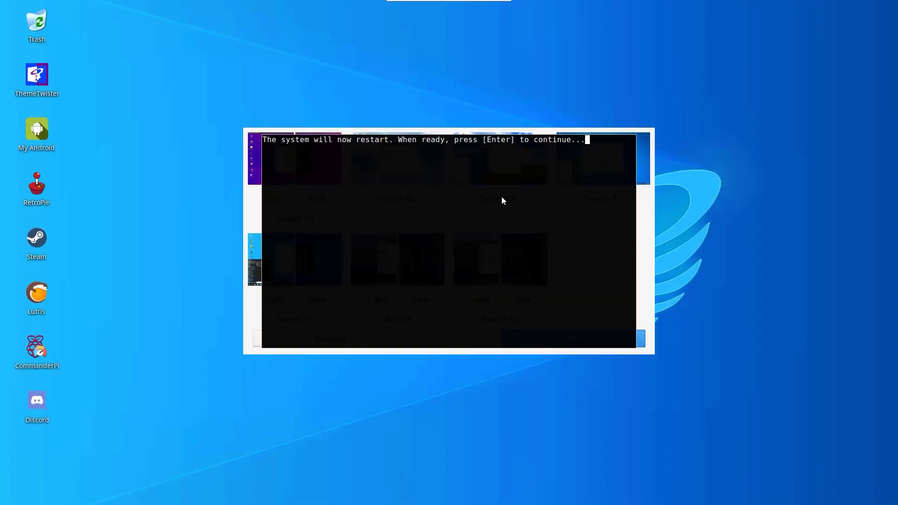
key("Return")
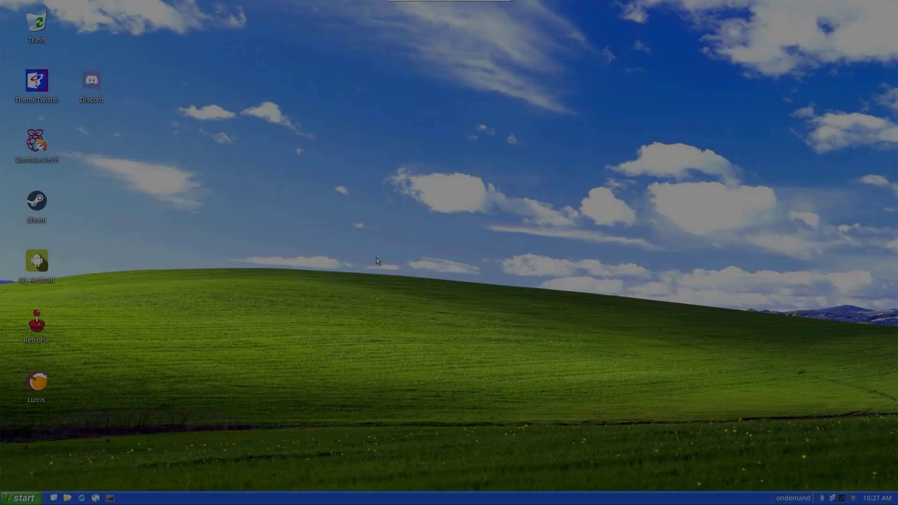
Move the Discord icon, reopen the theme chooser and apply the light iTwister Sur theme
left_click_drag(92, 83, 32, 437)
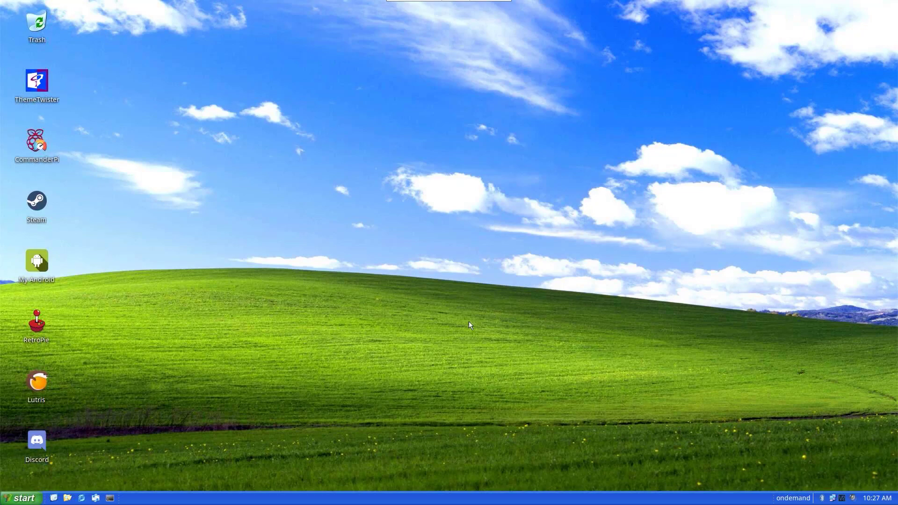
key("super")
key("Escape")
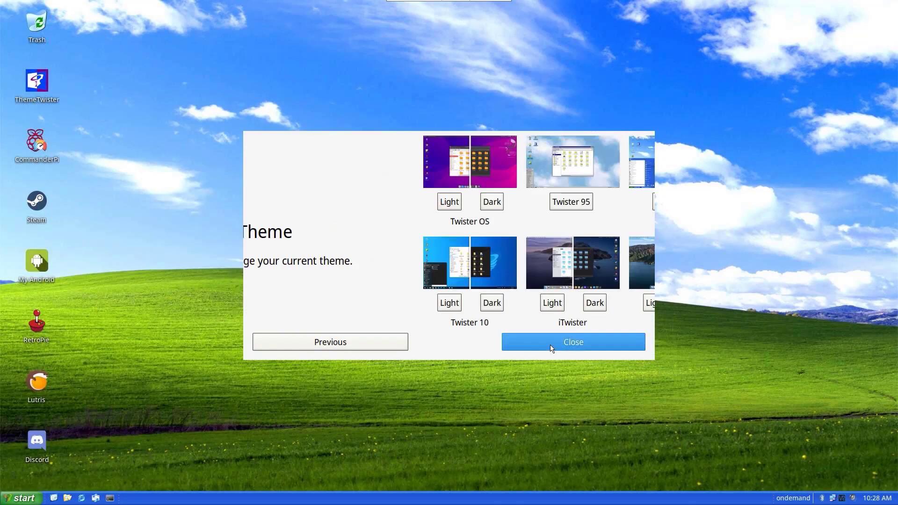
left_click(477, 302)
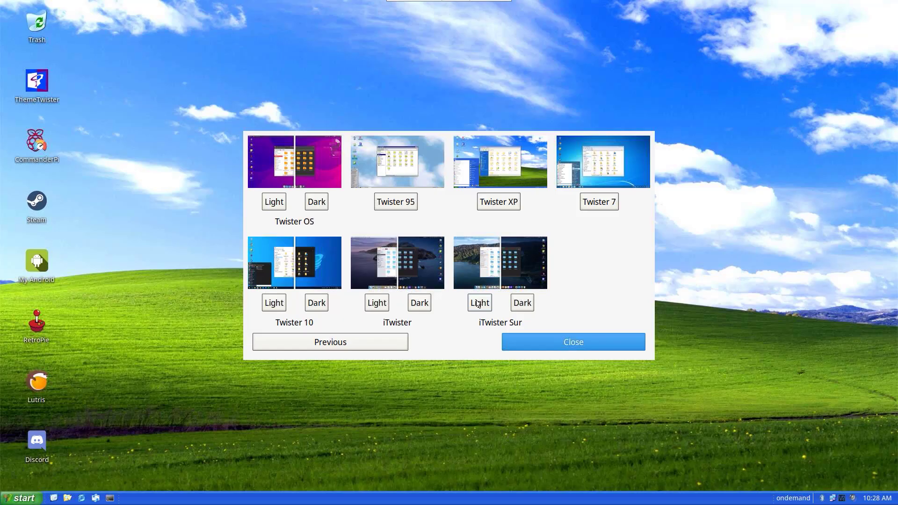
Confirm the iTwister Sur restart, then scroll through the Launchpad app pages
key("Return")
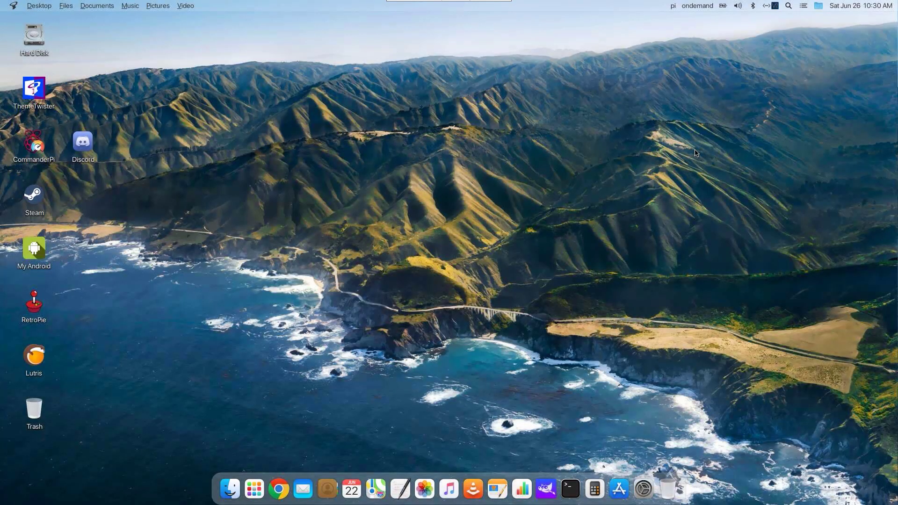
left_click(254, 488)
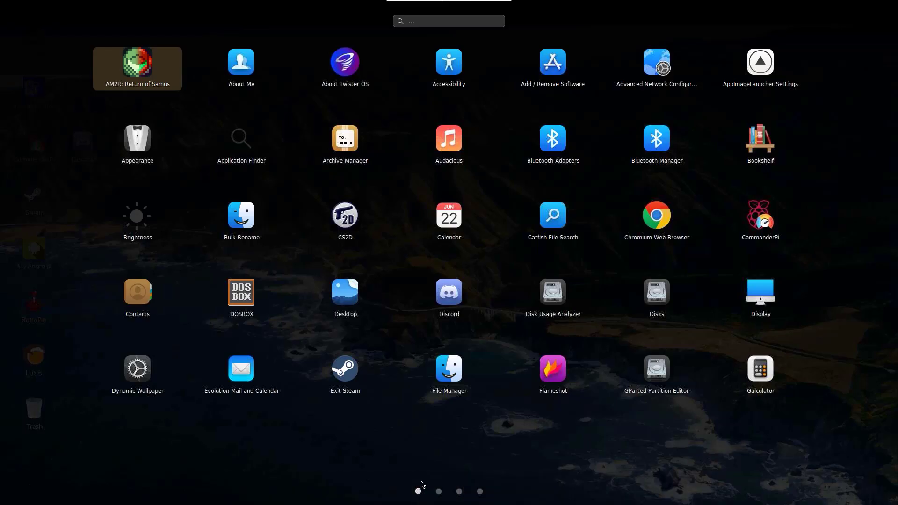
scroll(462, 496, "down", 1)
scroll(462, 497, "down", 2)
Close Launchpad and open the file manager from the dock's Finder icon
left_click(418, 491)
key("Escape")
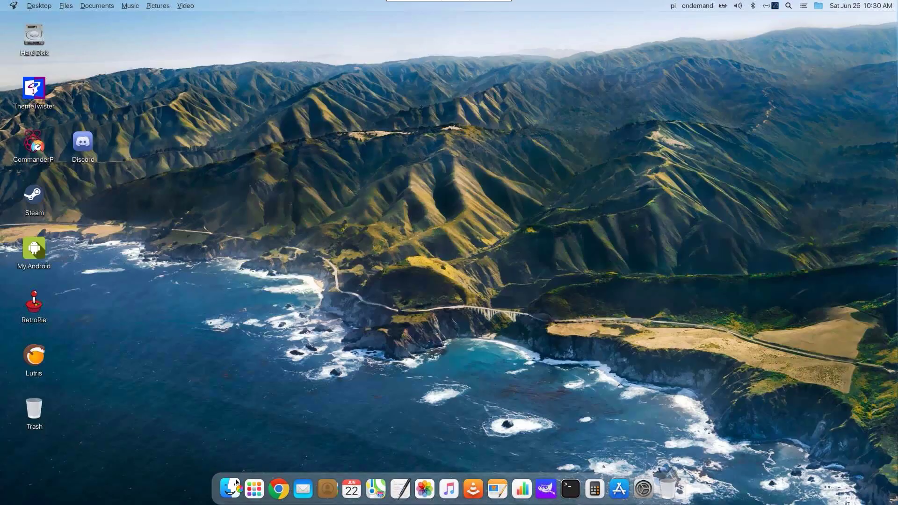
left_click(229, 489)
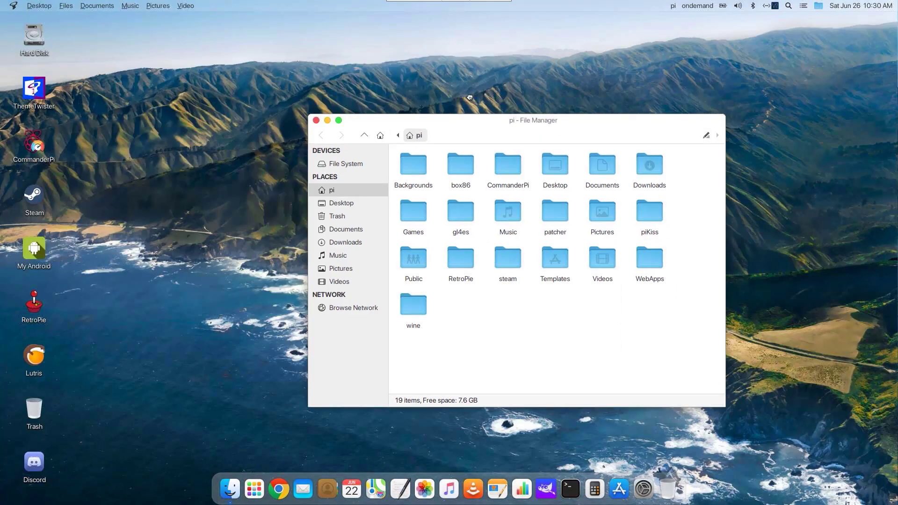